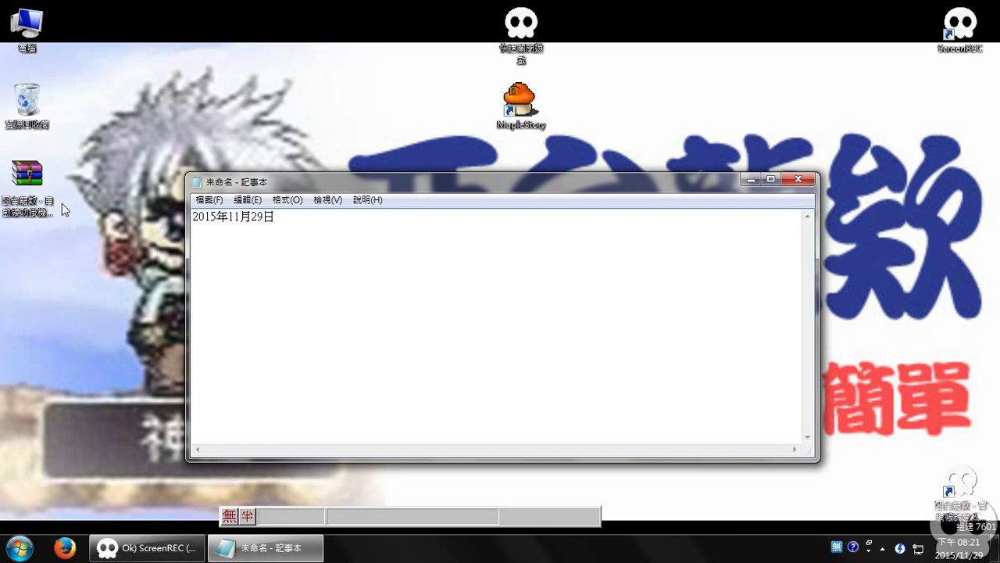
Step: Complete the first line of the note so it reads "2015年11月29日 使用 亞台龍欸 - 自動練功掛機器 TwMs 教學"
{"action": "left_click", "coordinate": [394, 281]}
{"action": "type", "text": "使用"}
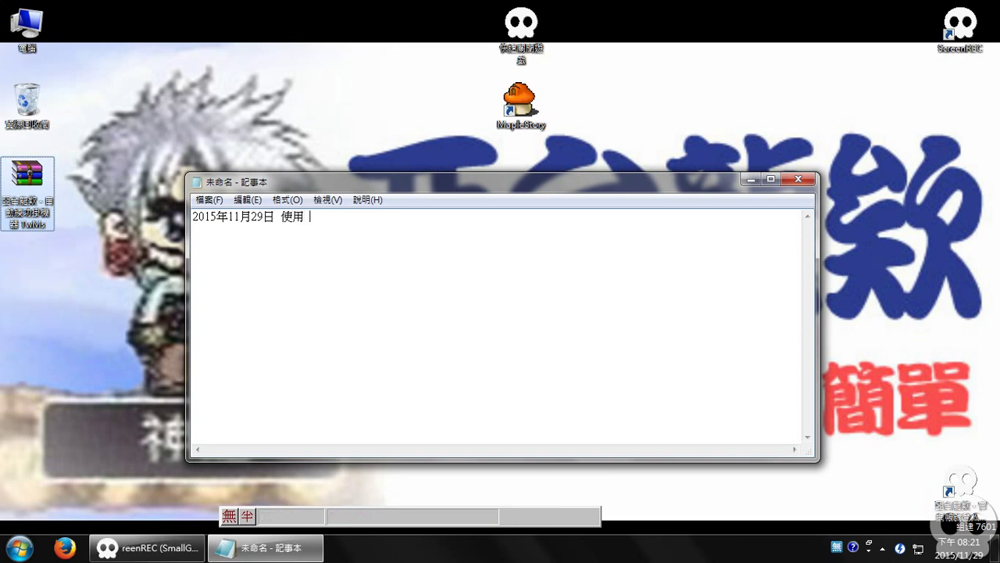
{"action": "type", "text": "亞台龍軟 - 自動練功掛機器 TwMs"}
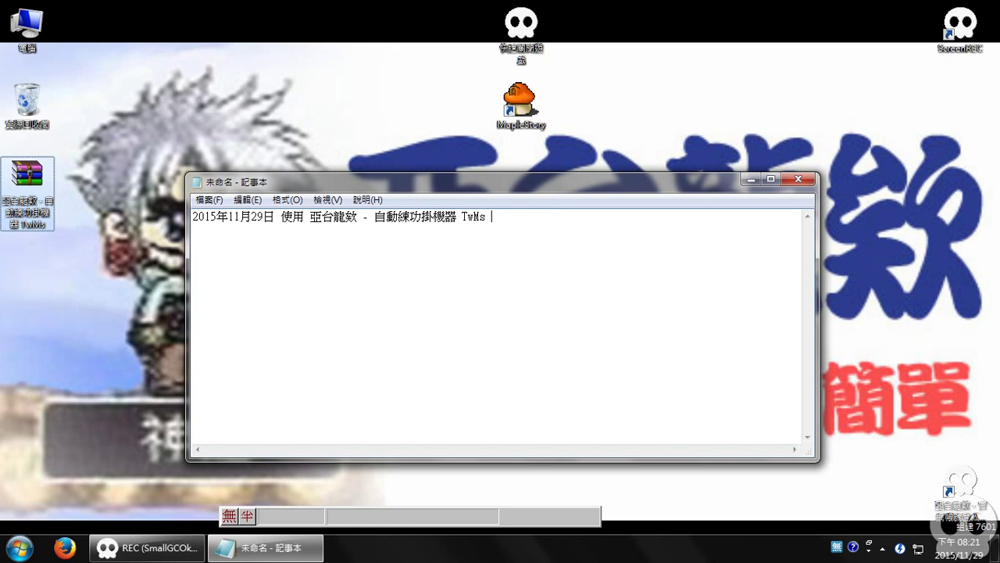
{"action": "type", "text": "教學"}
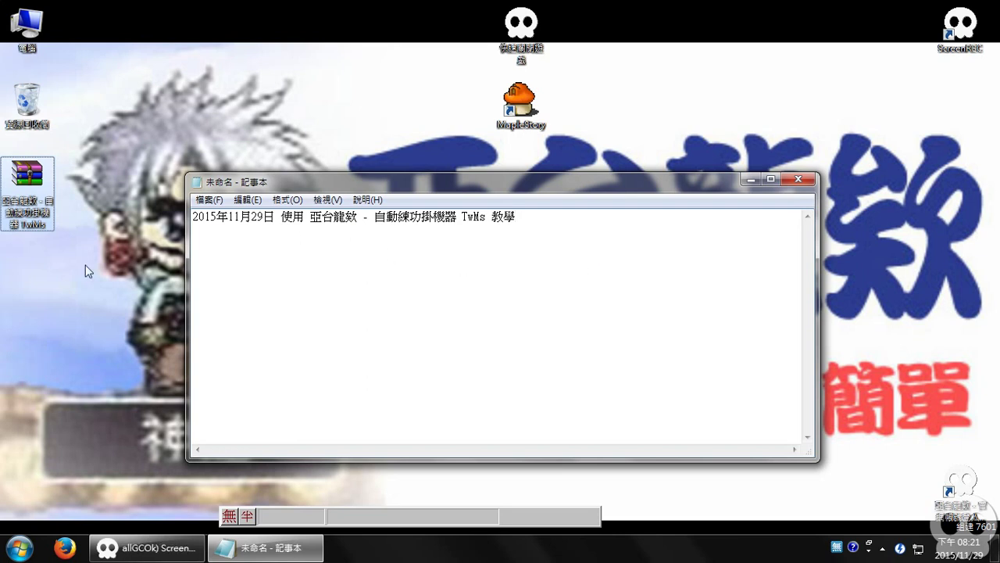
Step: Extract the 亞台龍欸 - 自動練功掛機器 TwMs archive onto the desktop and open the extracted folder
{"action": "left_click", "coordinate": [28, 188]}
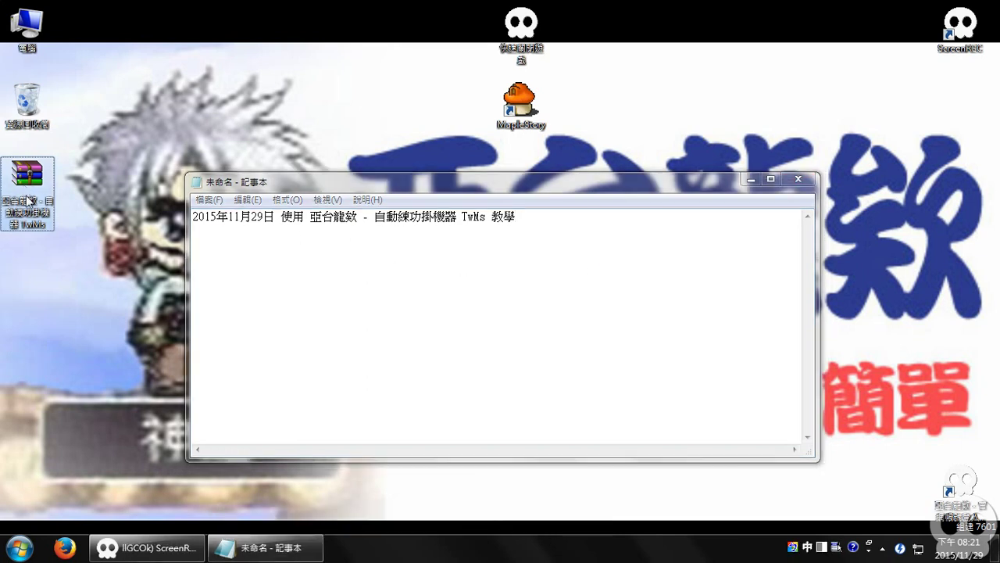
{"action": "right_click", "coordinate": [28, 187]}
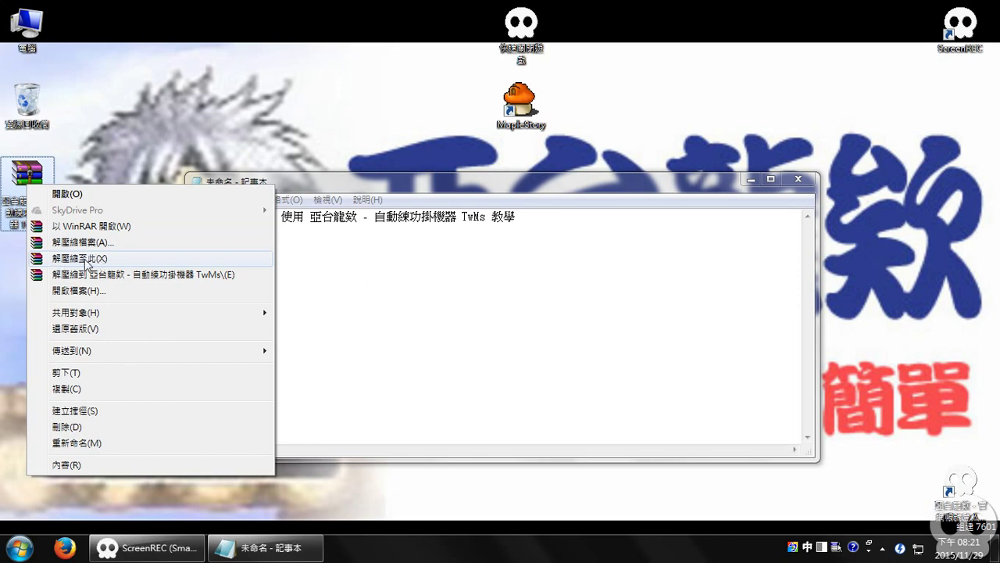
{"action": "left_click", "coordinate": [84, 259]}
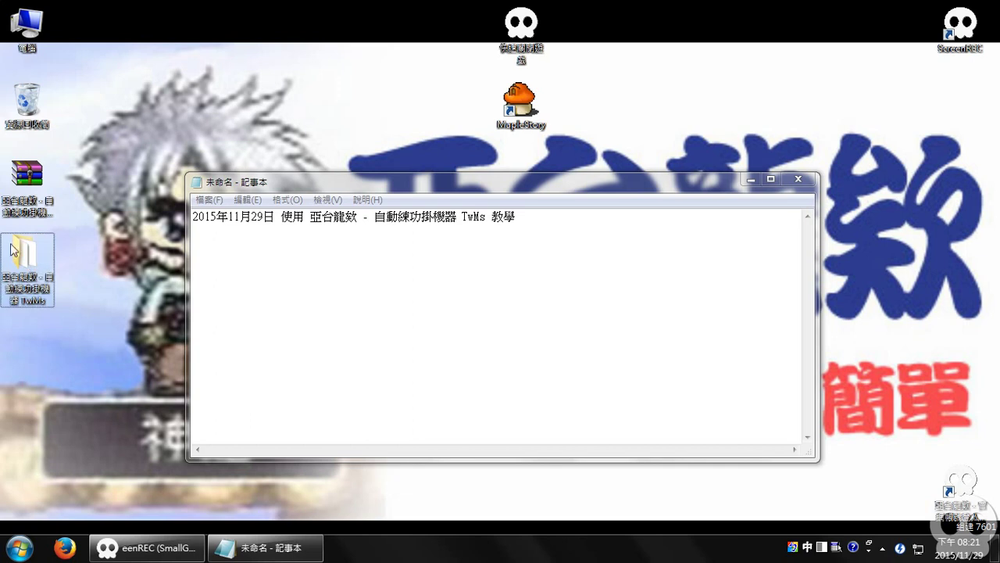
{"action": "double_click", "coordinate": [28, 263]}
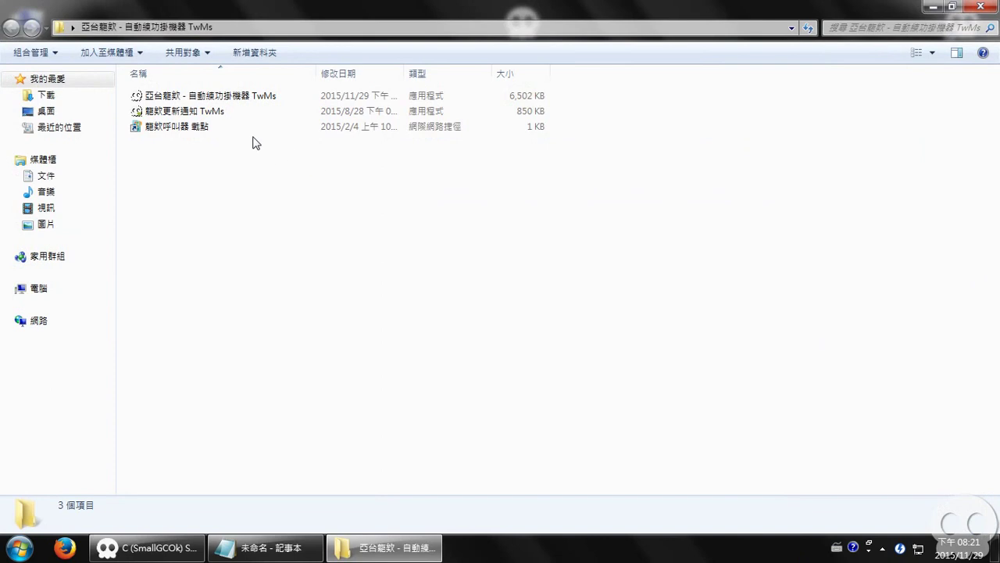
Step: Launch the 亞台龍欸 - 自動練功掛機器 TwMs application from the folder and minimize the folder window
{"action": "left_click", "coordinate": [221, 97]}
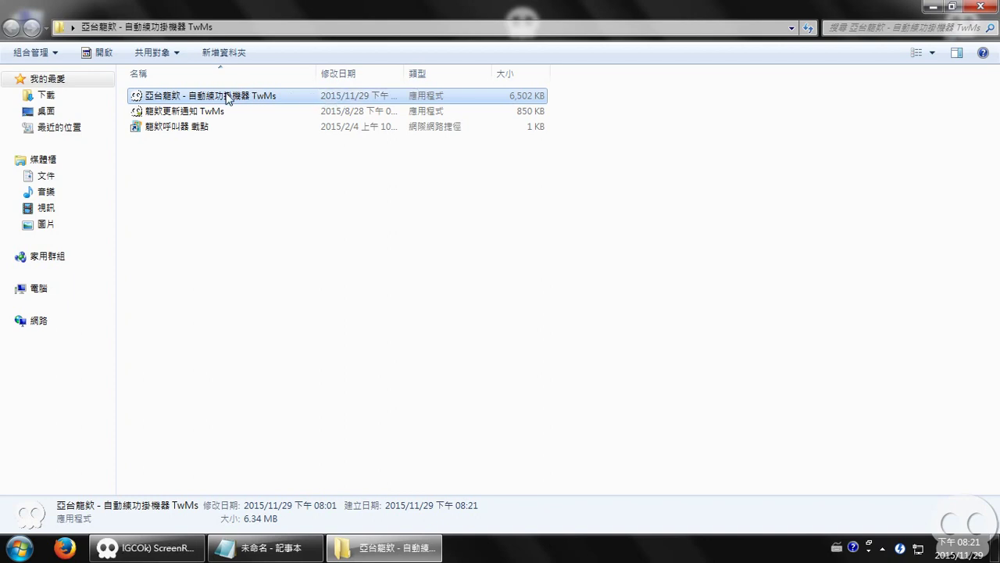
{"action": "double_click", "coordinate": [227, 96]}
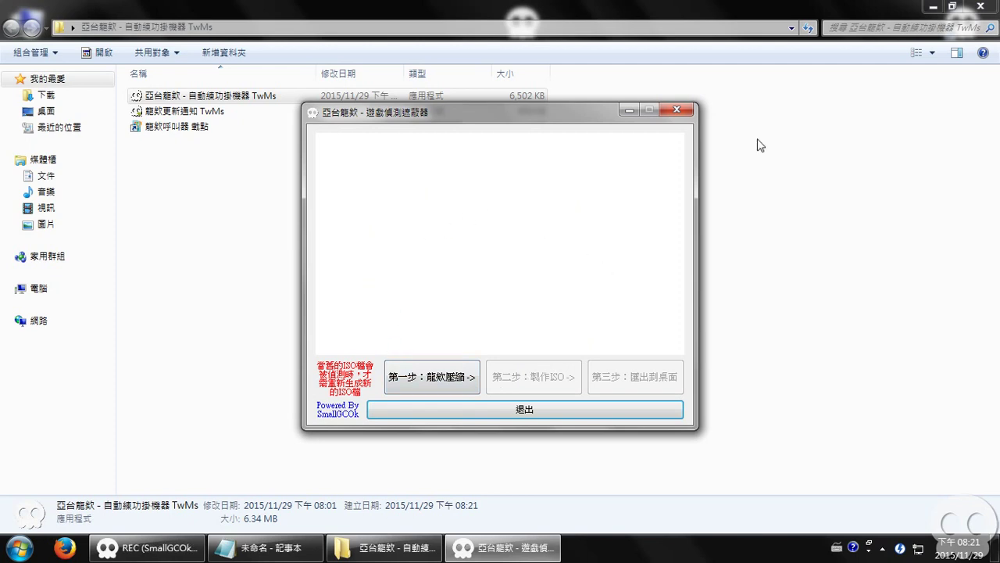
{"action": "left_click", "coordinate": [934, 10]}
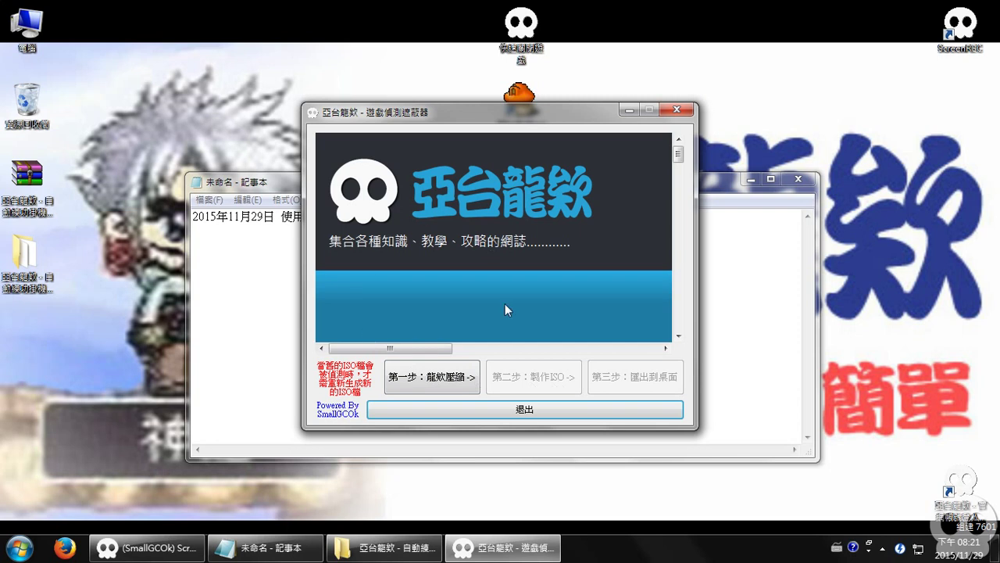
Step: Try to run the first step, 龍欸壓縮, in 遊戲偵測遮蔽器 and exit the tool
{"action": "left_click", "coordinate": [443, 382]}
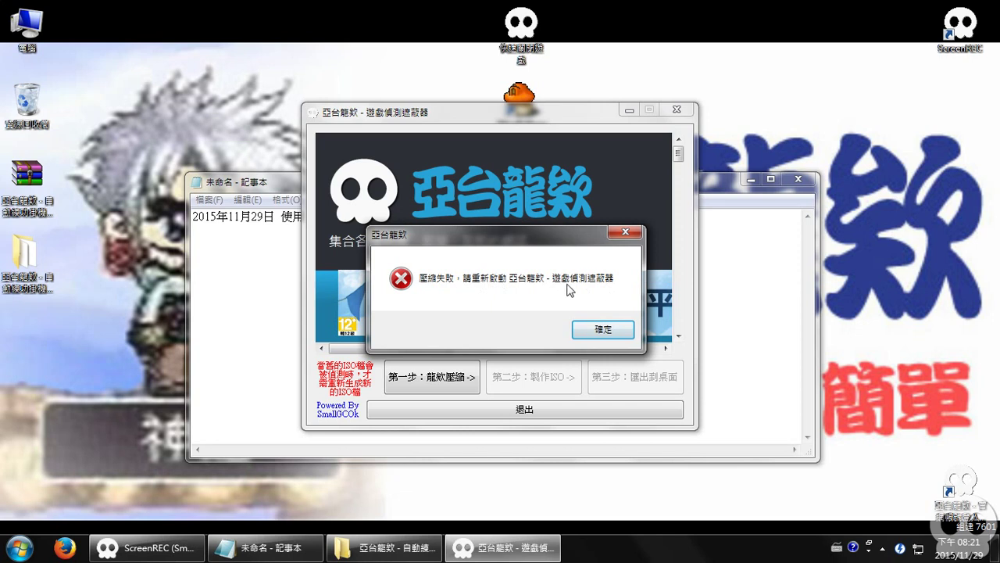
{"action": "left_click", "coordinate": [587, 331]}
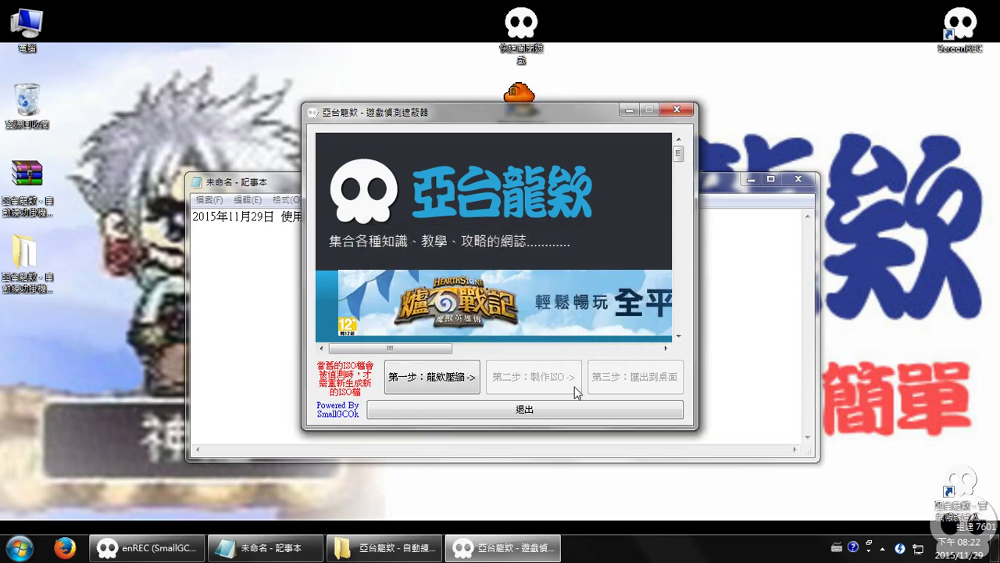
{"action": "left_click", "coordinate": [552, 414]}
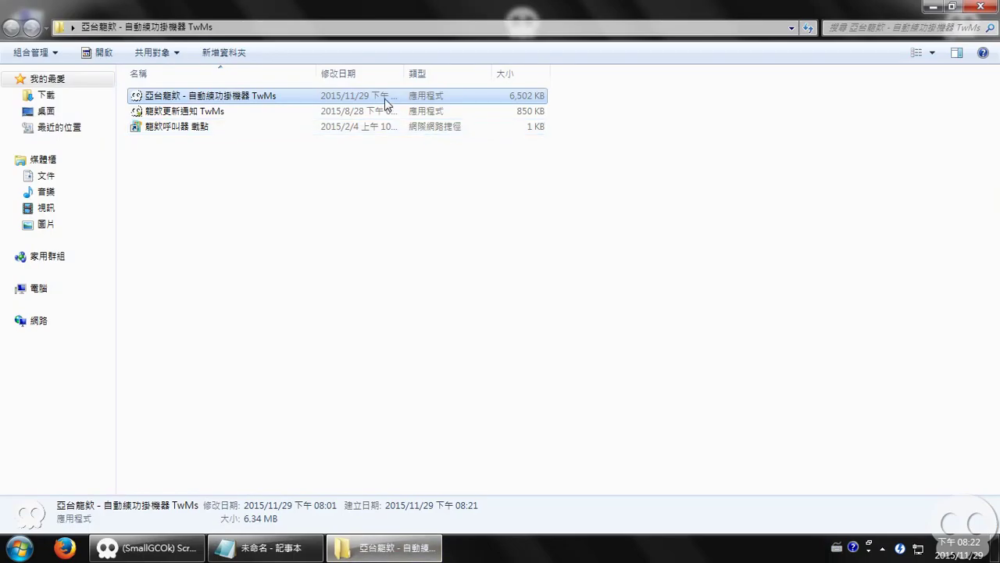
Step: Relaunch 遊戲偵測遮蔽器 with the folder window minimized and run its first step, 龍欸壓縮
{"action": "left_click", "coordinate": [933, 8]}
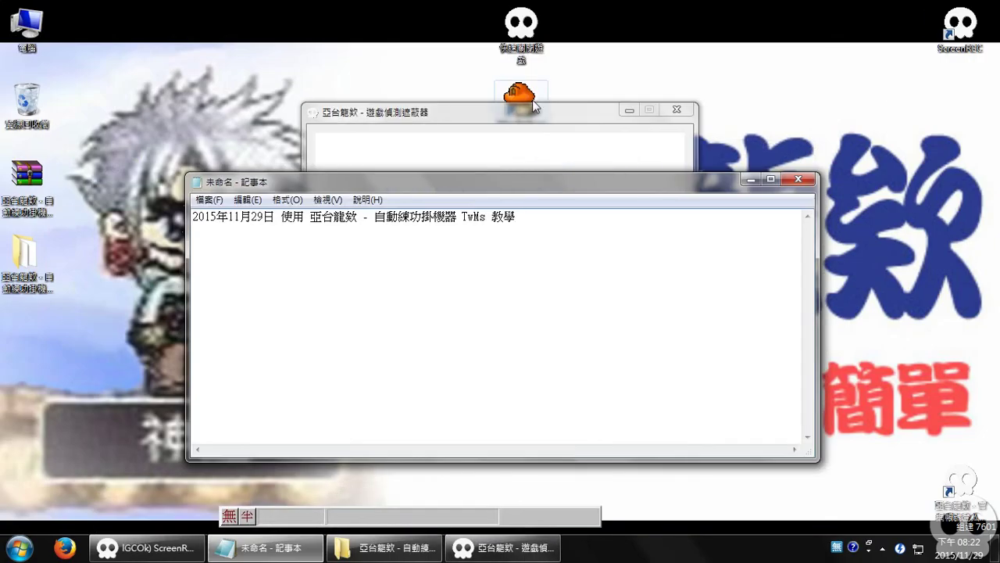
{"action": "left_click", "coordinate": [505, 116]}
{"action": "left_click", "coordinate": [431, 374]}
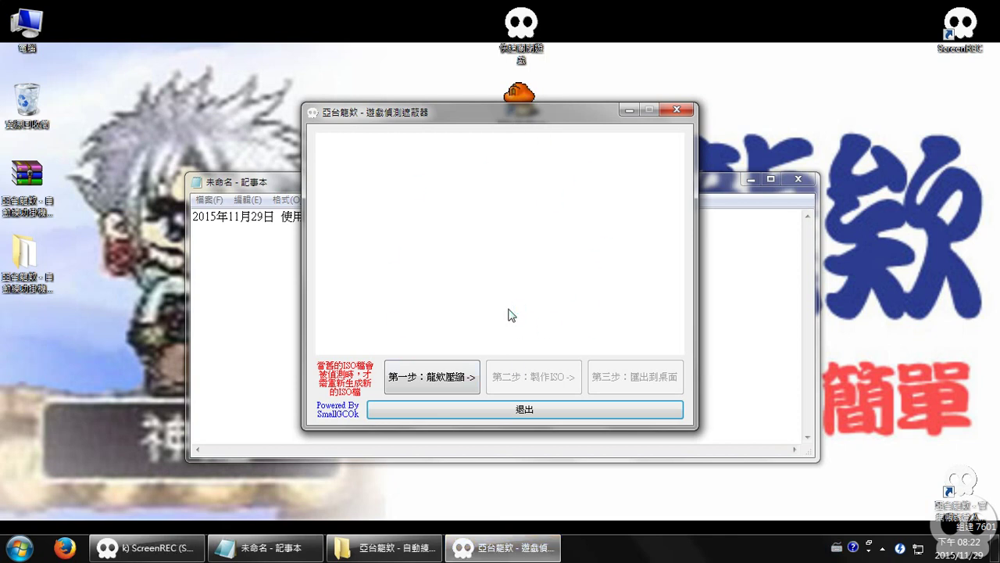
{"action": "left_click", "coordinate": [438, 383]}
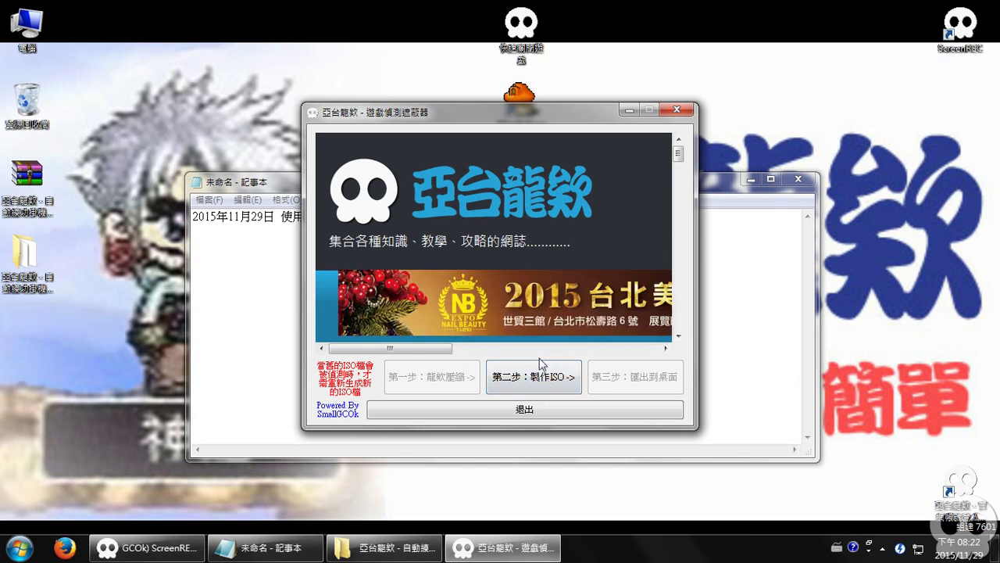
Step: Create the ISO file and export it to the desktop, closing the tool without opening the file's location
{"action": "left_click", "coordinate": [534, 379]}
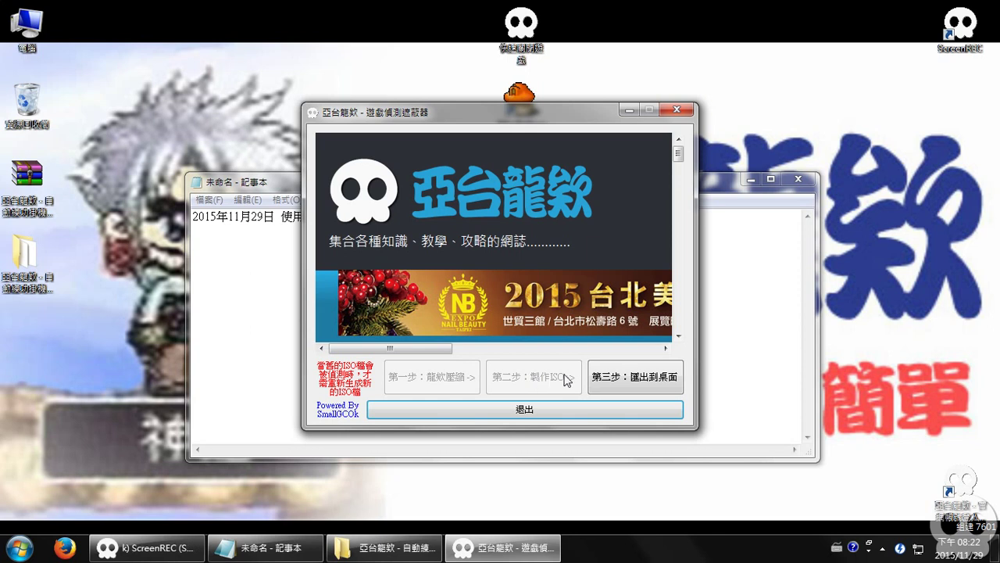
{"action": "left_click", "coordinate": [637, 380]}
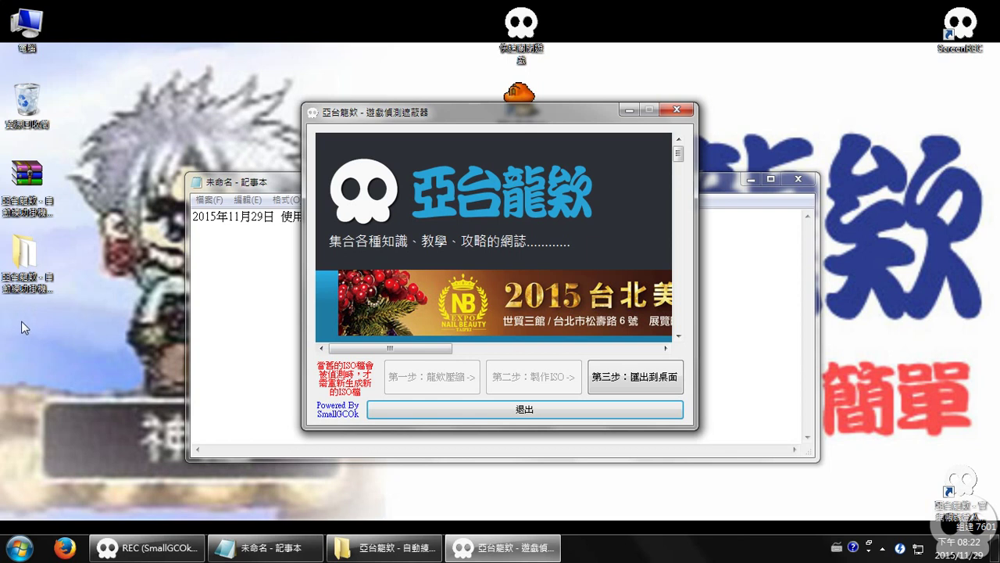
{"action": "left_click", "coordinate": [619, 378]}
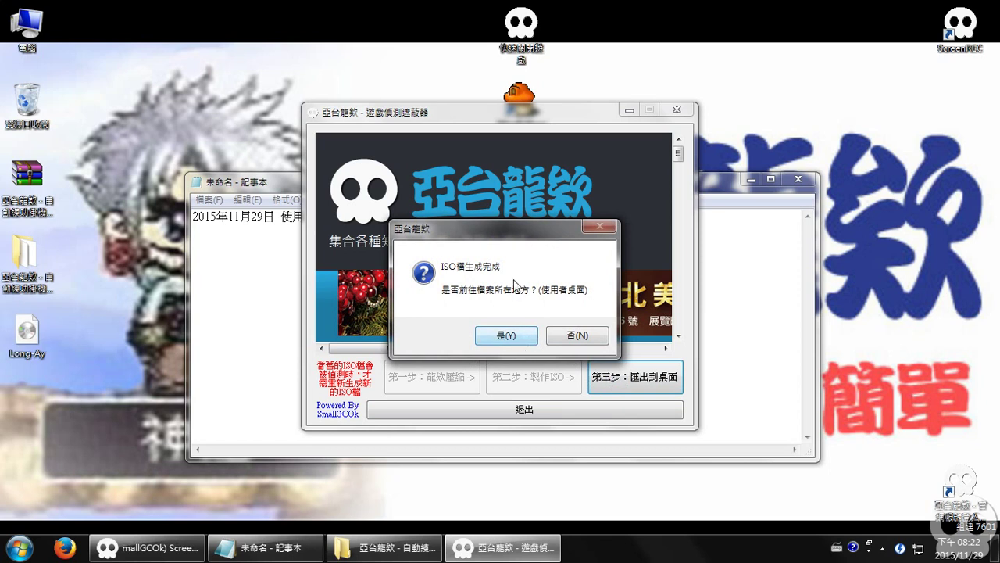
{"action": "left_click", "coordinate": [566, 339]}
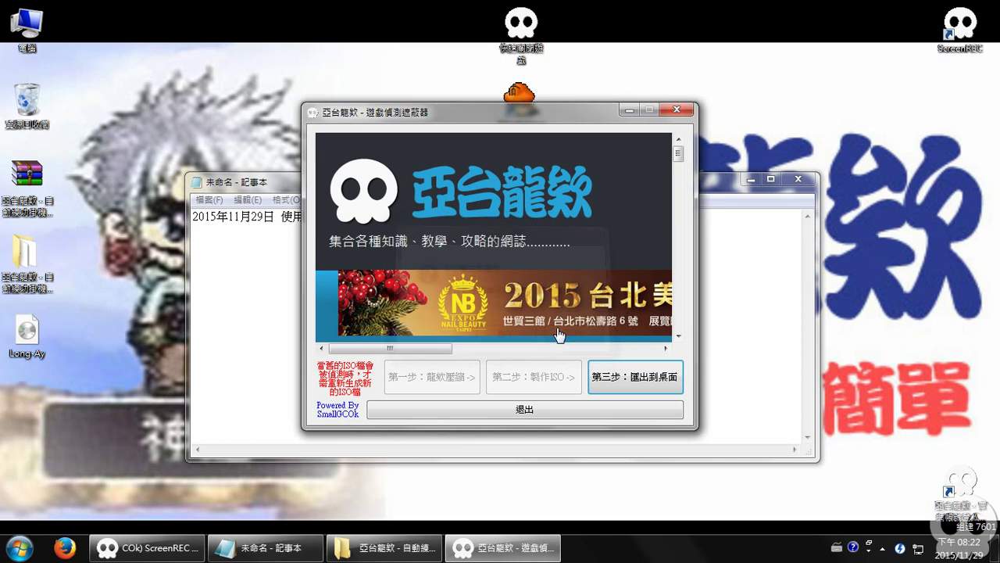
{"action": "left_click", "coordinate": [526, 412]}
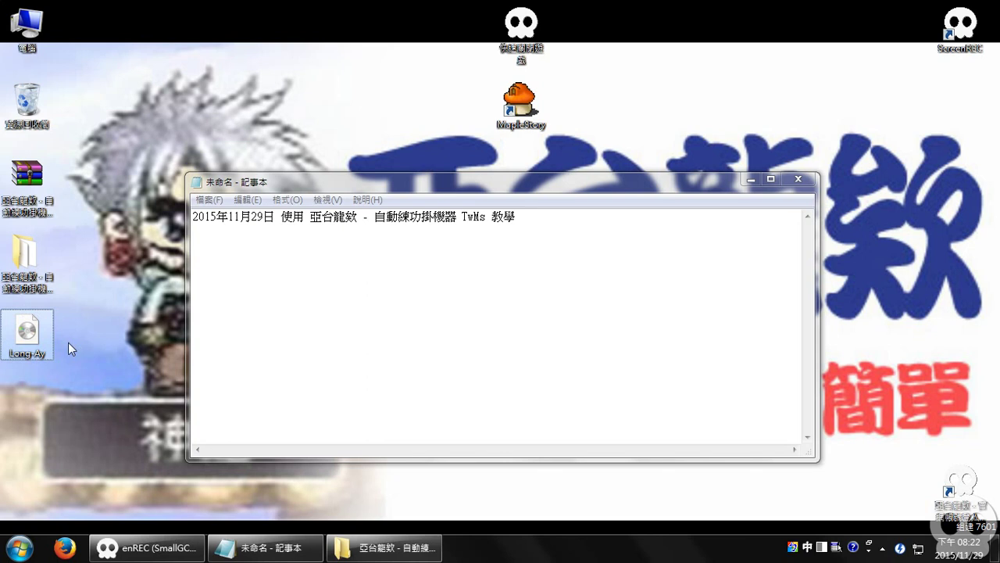
Step: Switch to the Notepad note and start a new line below the title with "如此隨機生成的"
{"action": "mouse_move", "coordinate": [36, 330]}
{"action": "left_click", "coordinate": [686, 415]}
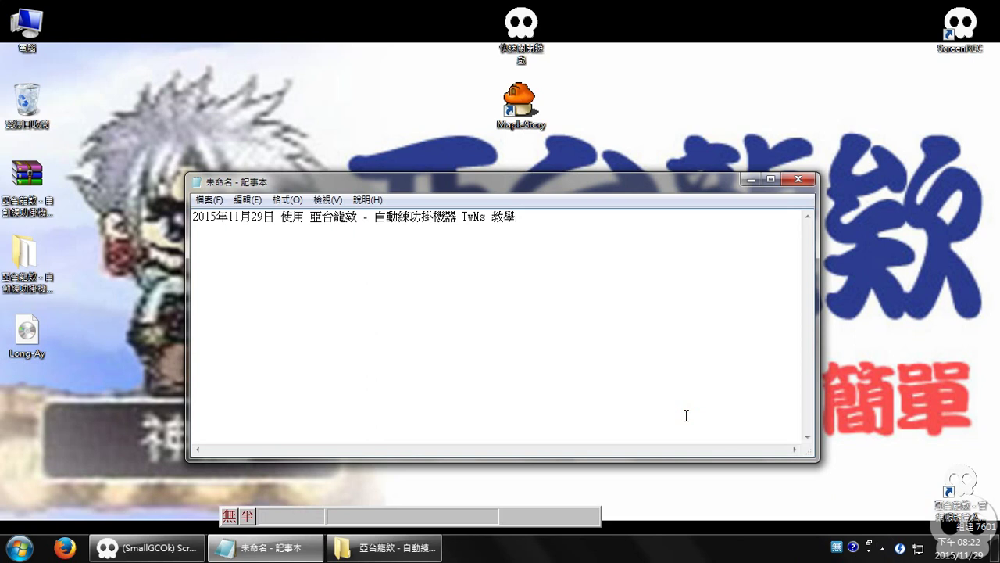
{"action": "key", "text": "Return"}
{"action": "type", "text": "如此"}
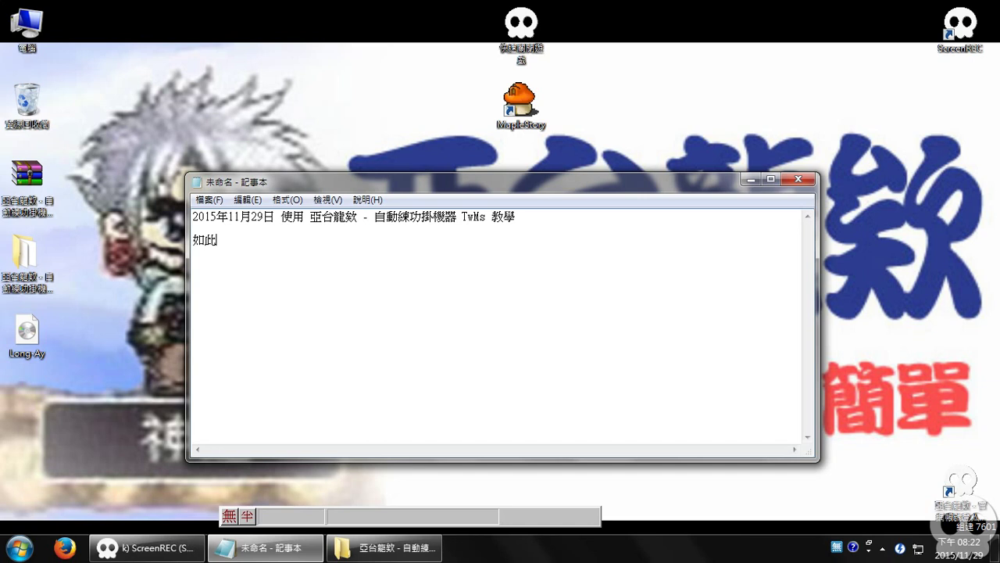
{"action": "type", "text": "自訂p"}
{"action": "key", "text": "Escape"}
{"action": "type", "text": "動生"}
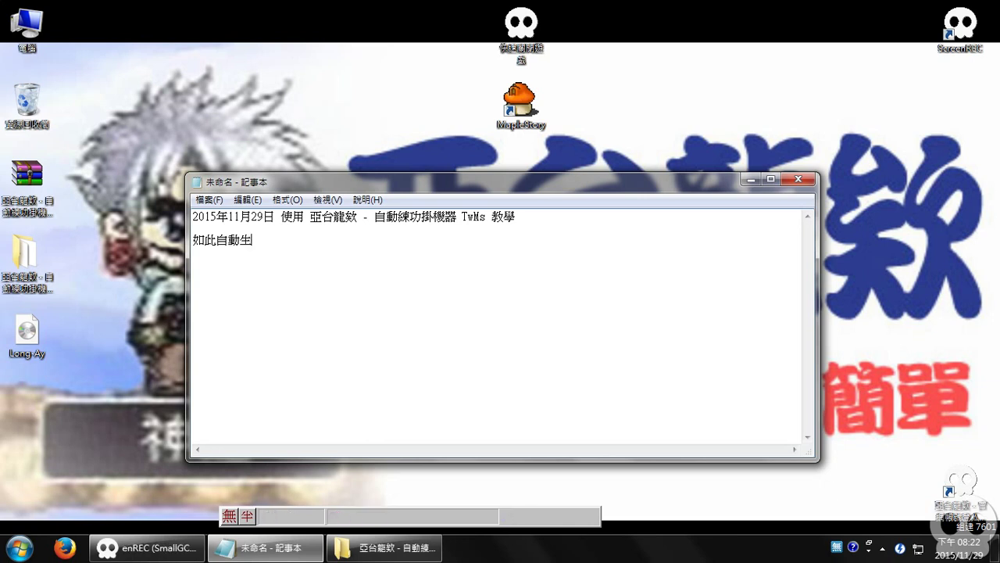
{"action": "key", "text": "BackSpace"}
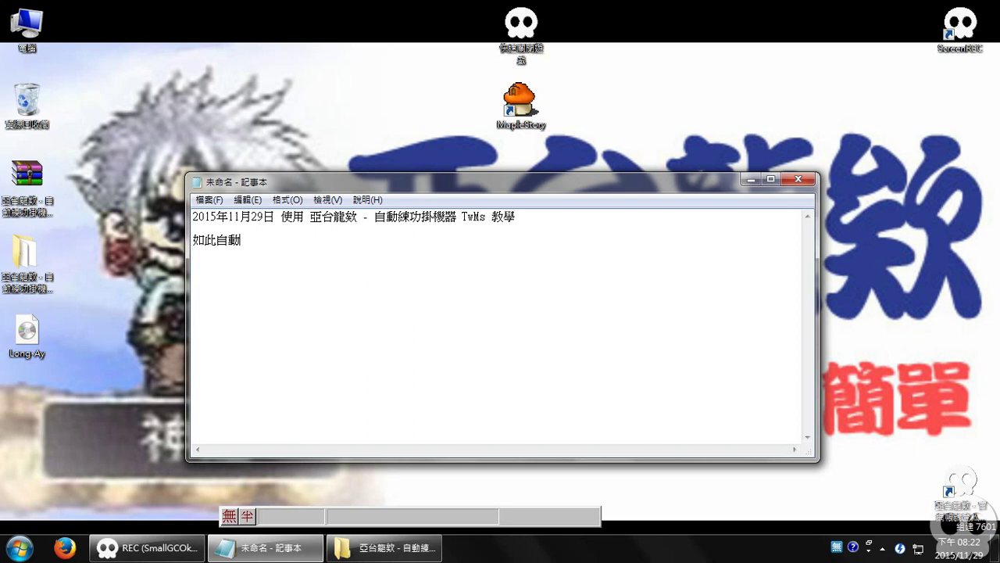
{"action": "type", "text": "隨"}
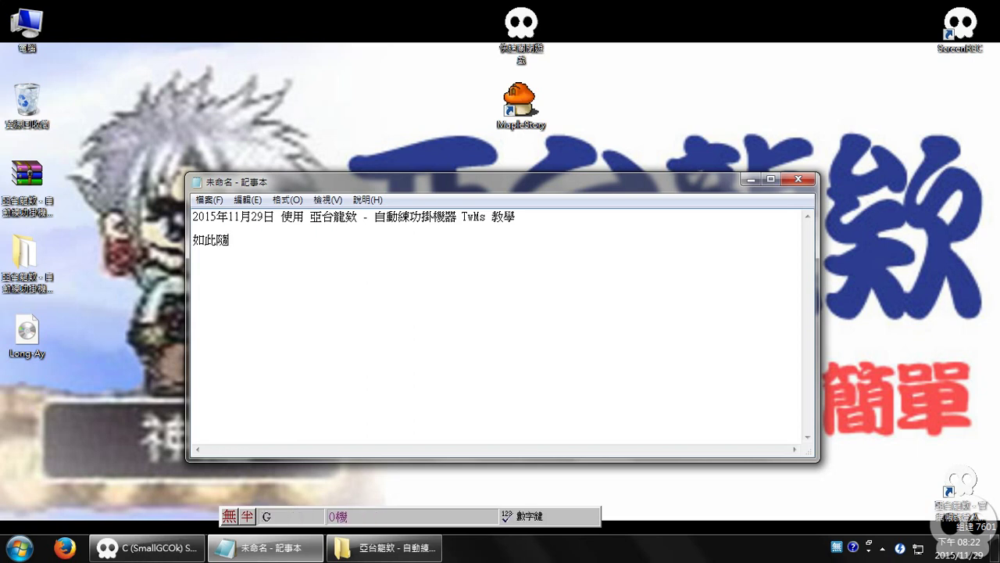
{"action": "type", "text": "機生"}
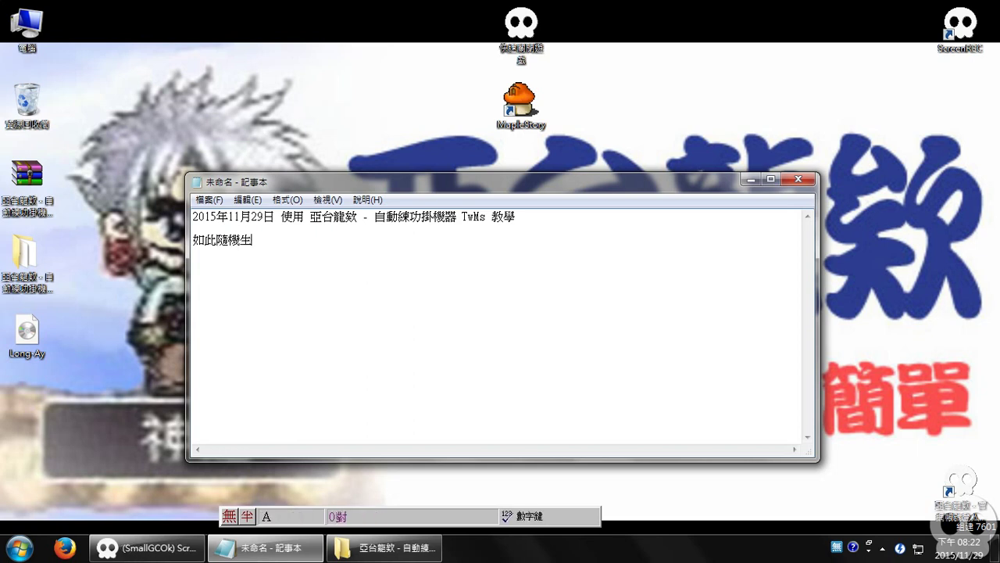
{"action": "type", "text": "成的"}
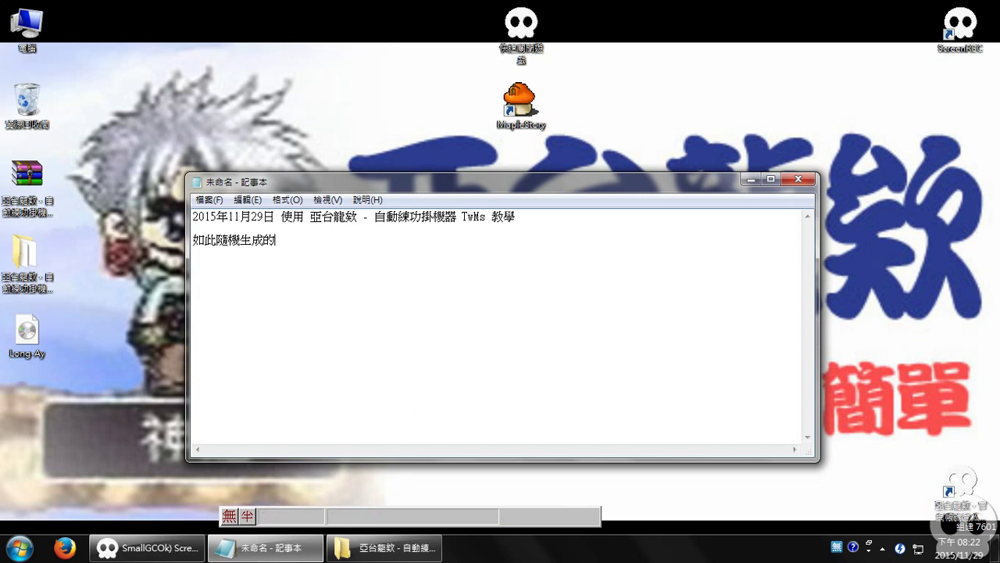
Step: Complete the note's second line by adding "ISO檔就製作完成了…" after the existing words
{"action": "key", "text": "shift"}
{"action": "type", "text": "ISO"}
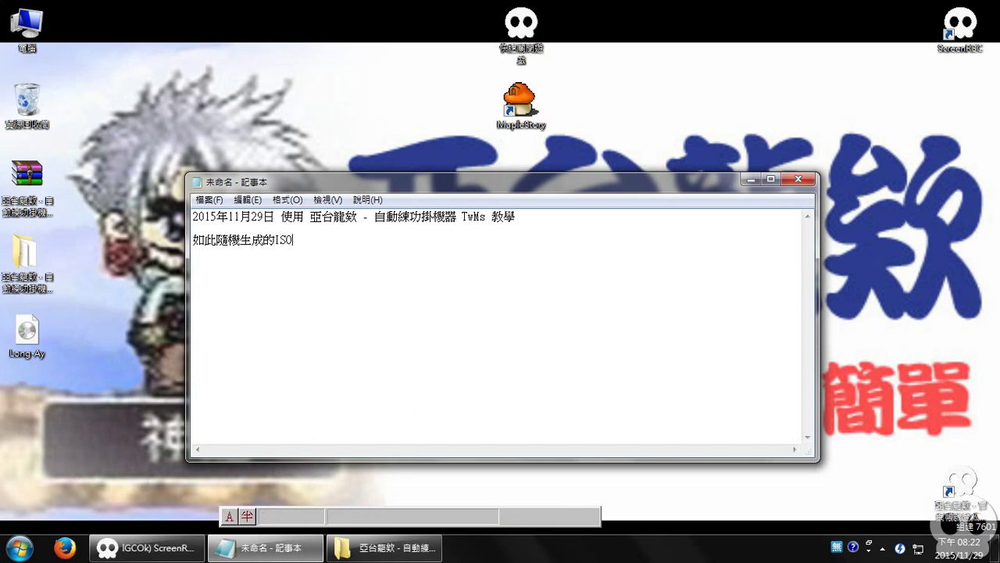
{"action": "key", "text": "shift"}
{"action": "type", "text": "tsnq"}
{"action": "key", "text": "space"}
{"action": "key", "text": "space"}
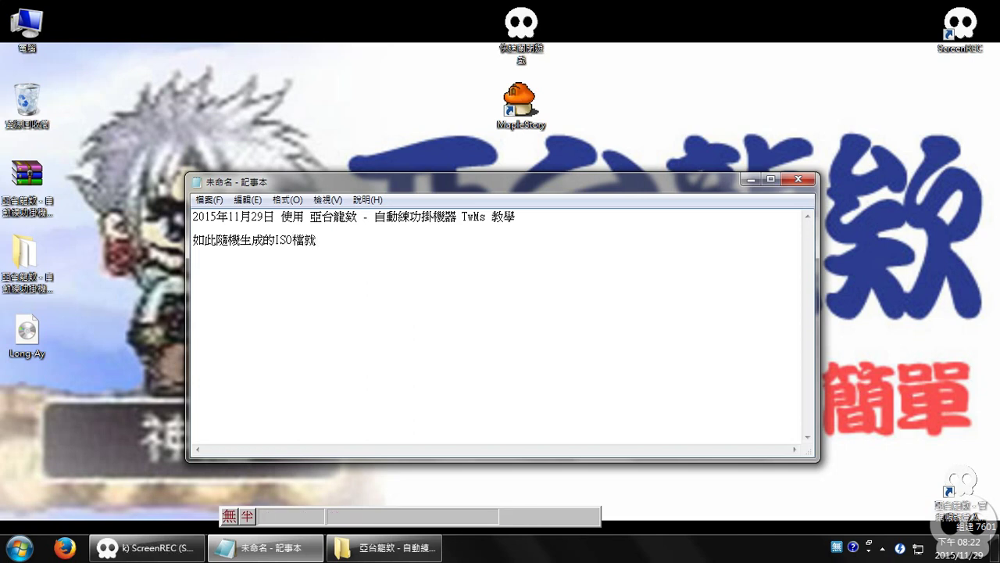
{"action": "type", "text": "製"}
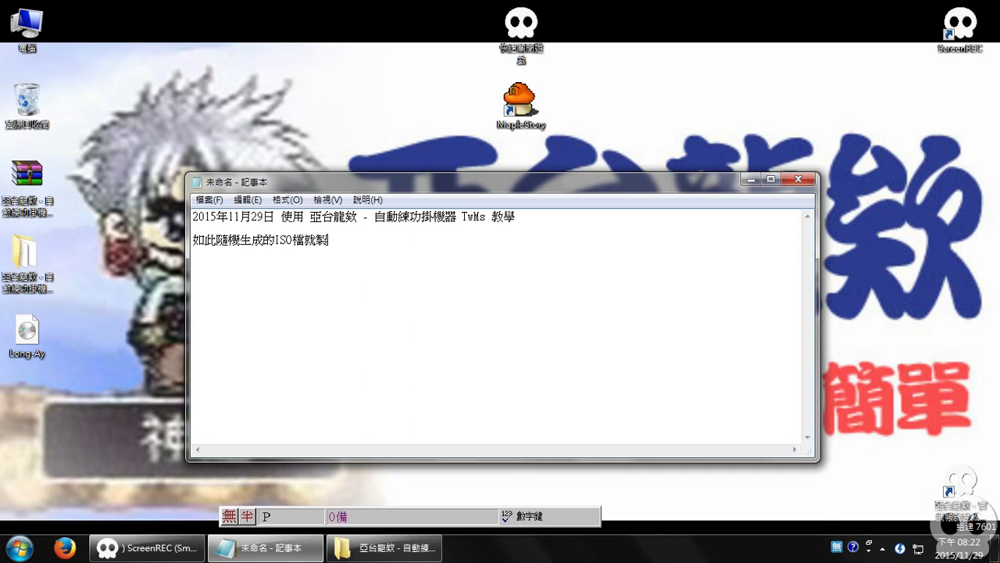
{"action": "type", "text": "作n"}
{"action": "type", "text": "完成了"}
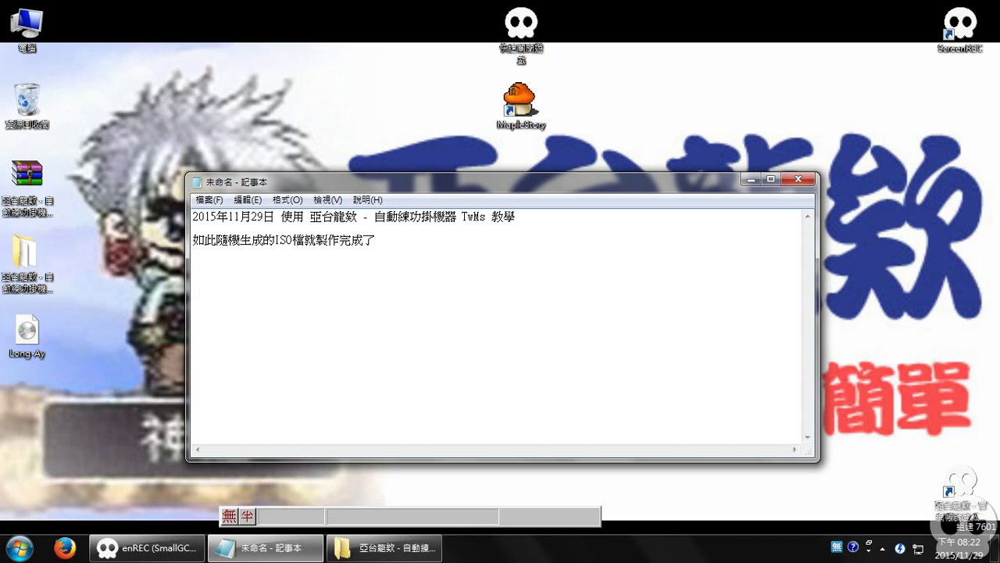
{"action": "type", "text": "…"}
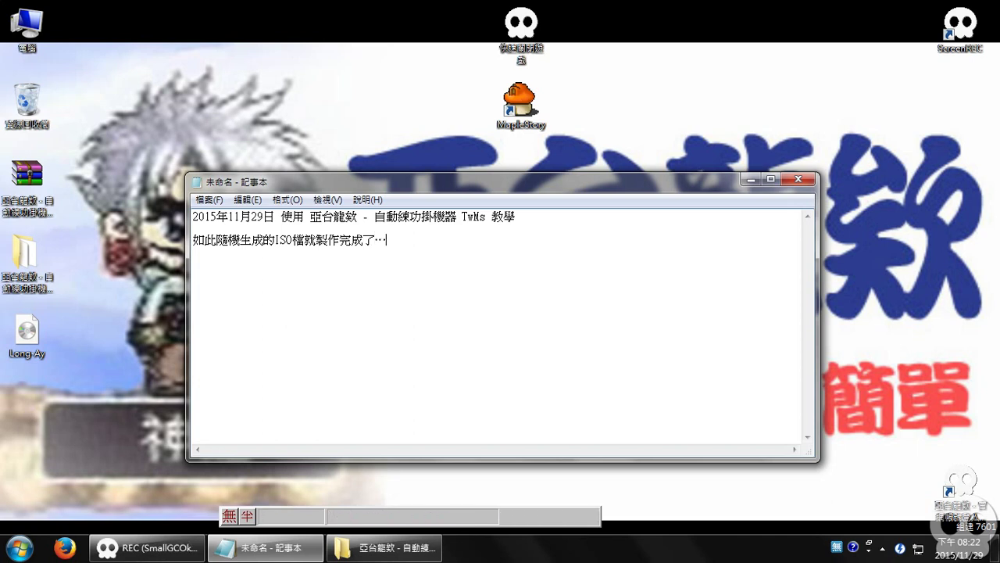